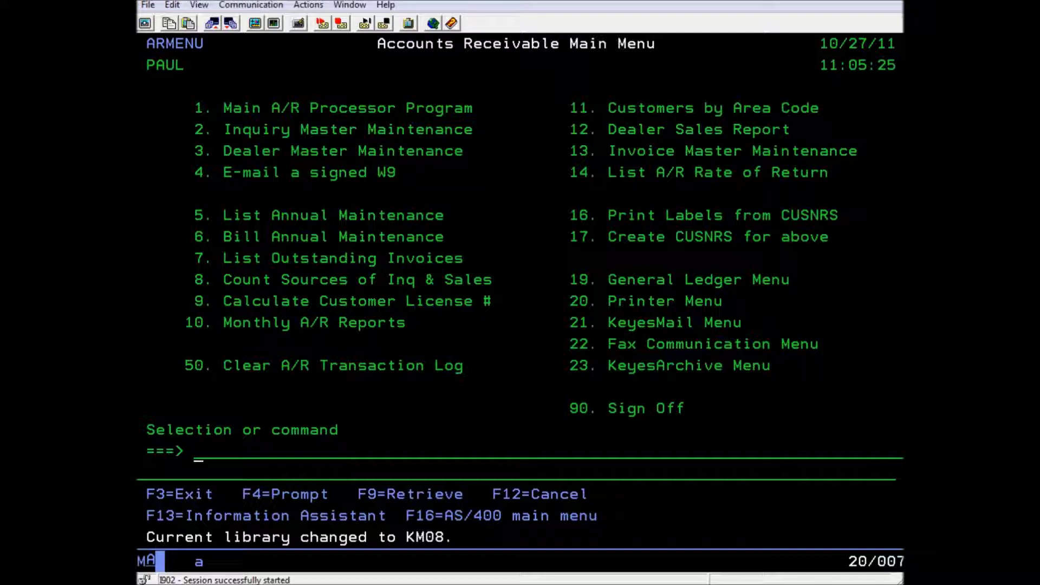
Go from GO TCPADM option 1 to Configure TCP/IP, then choose option 12 for domain settings
type("go tcpadm")
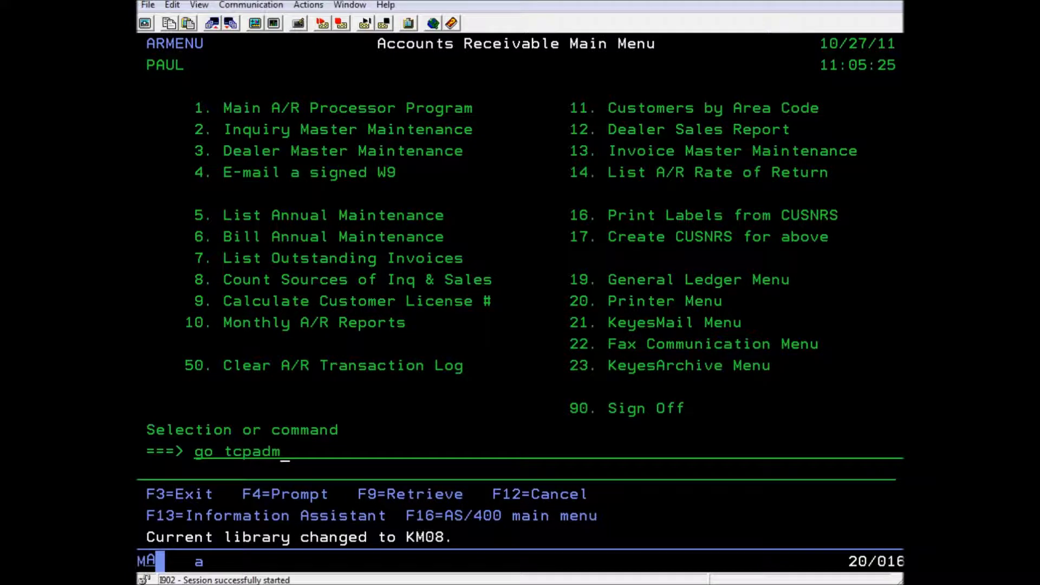
key("Return")
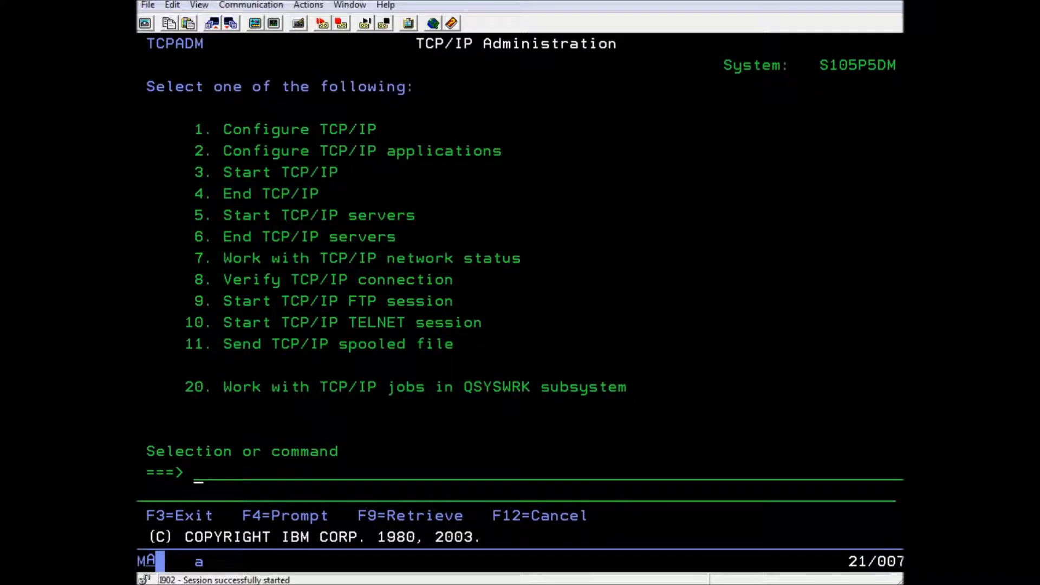
type("1")
key("Return")
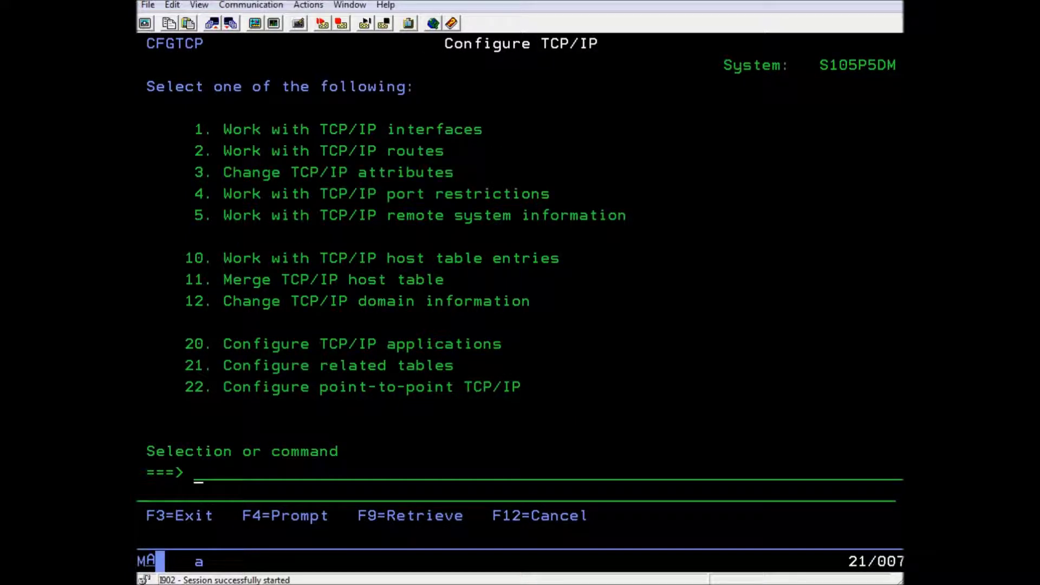
type("12")
key("Return")
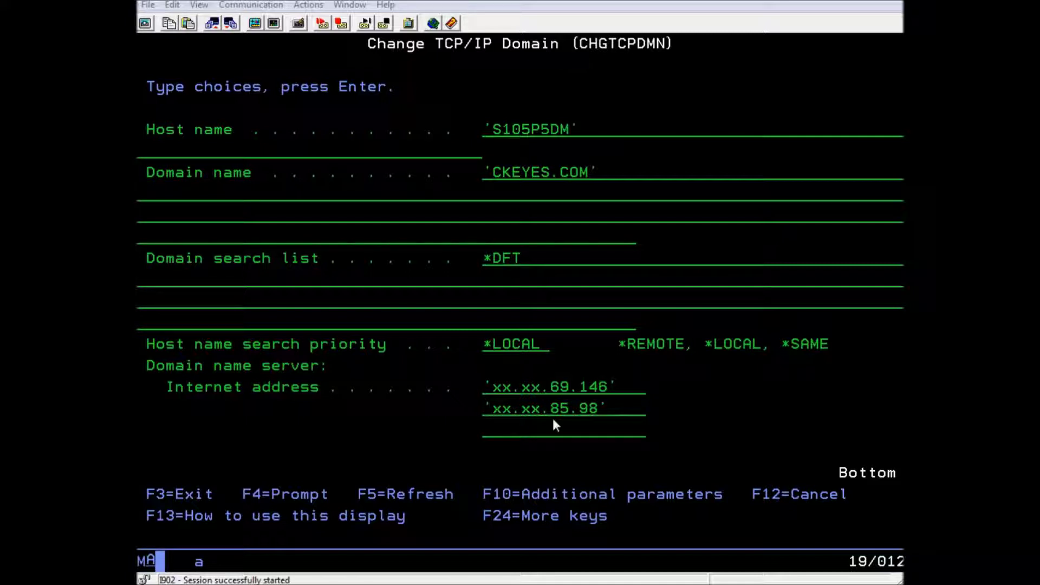
key("Return")
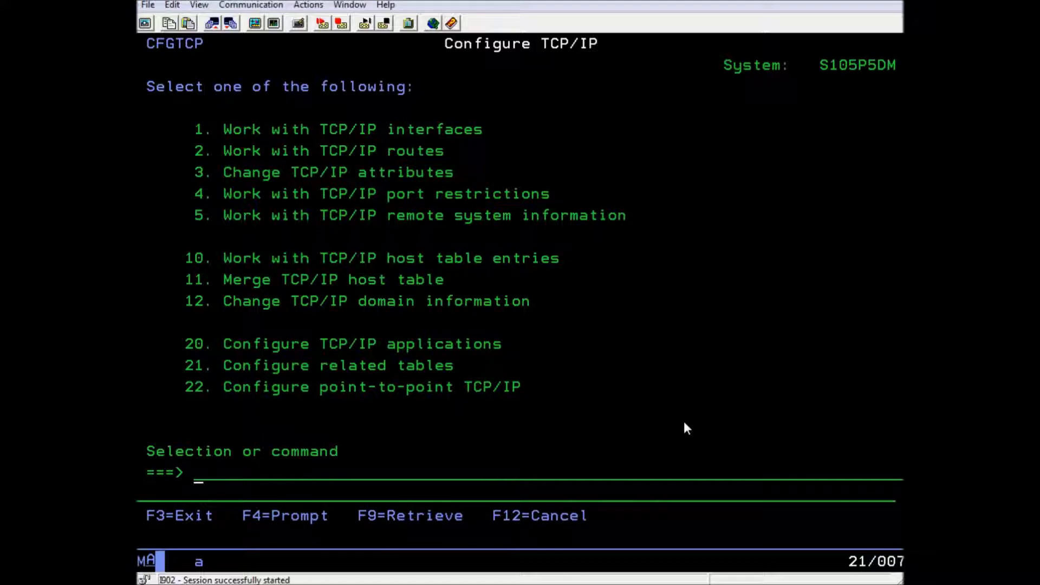
Under option 10, add host entry 192.168.10.105 with host name 'exchange', then exit the host table
type("10")
key("Return")
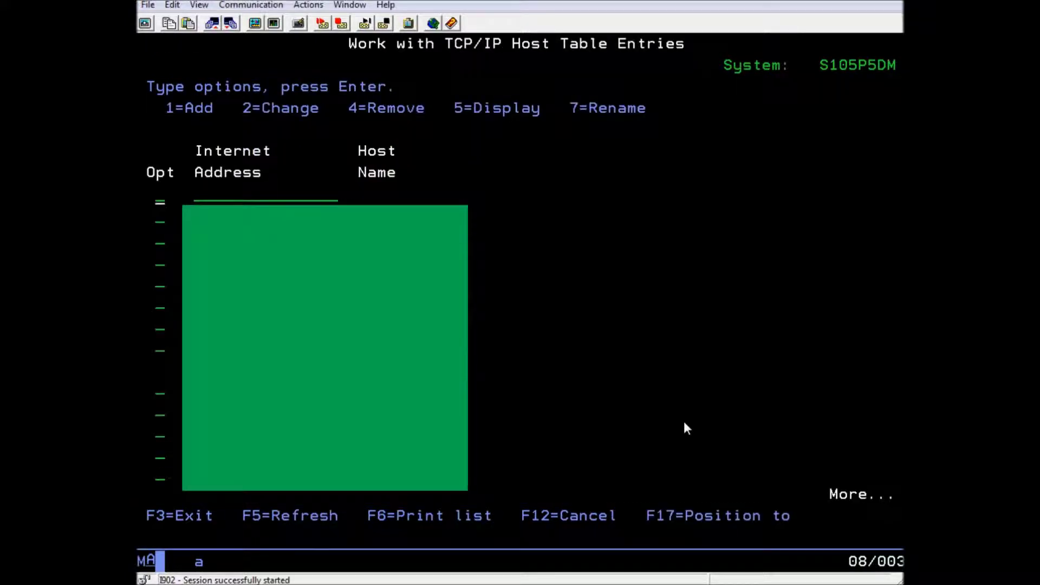
key("Page_Down")
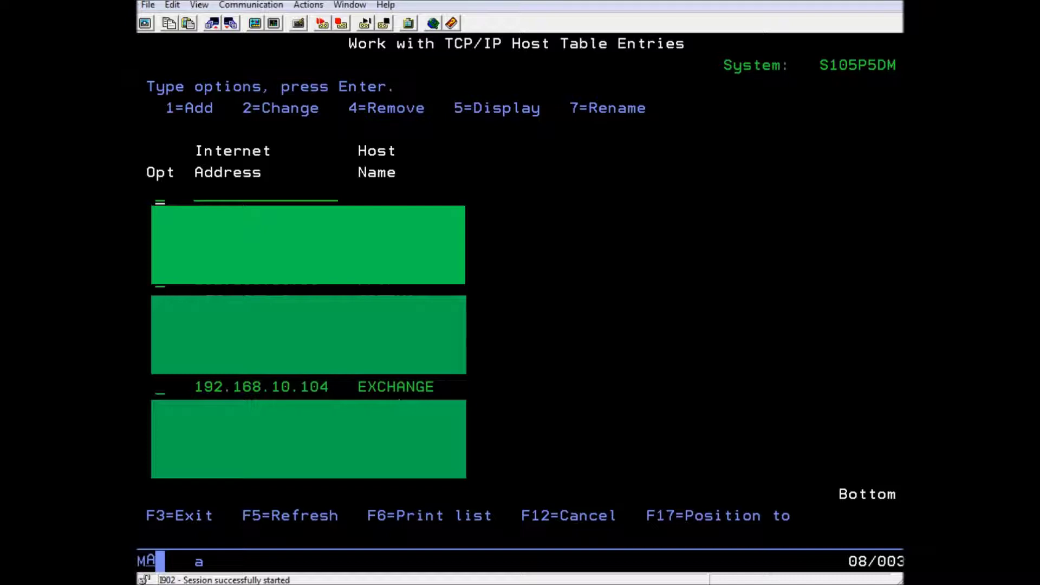
type("1192.168.")
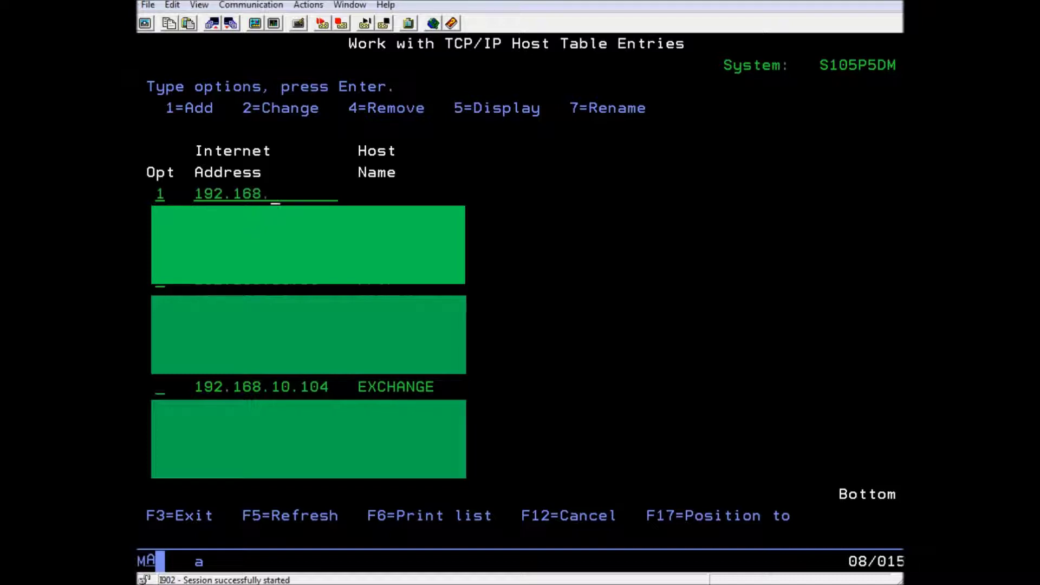
type("10.105")
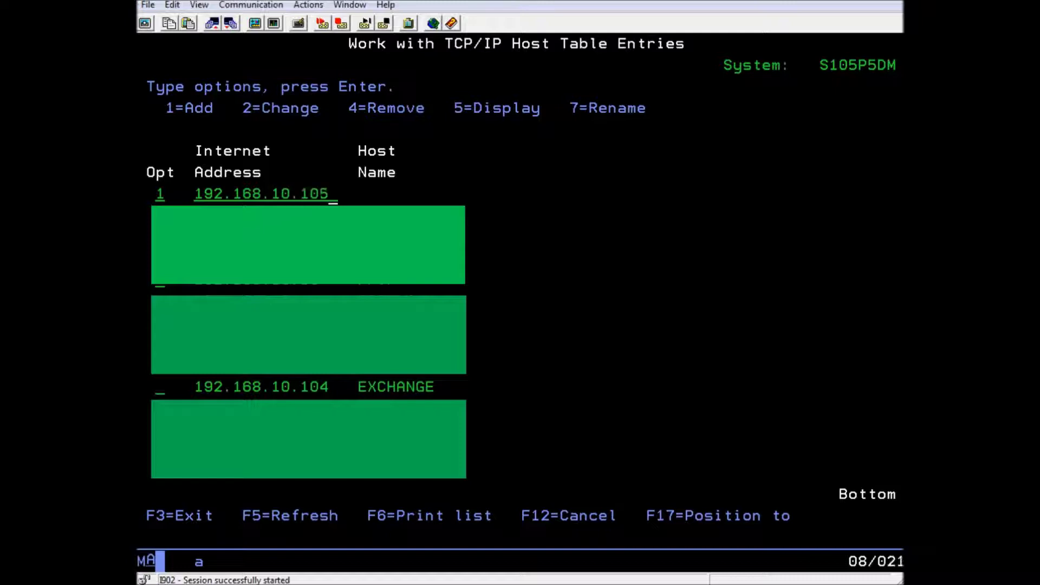
key("Return")
key("Tab")
key("Tab")
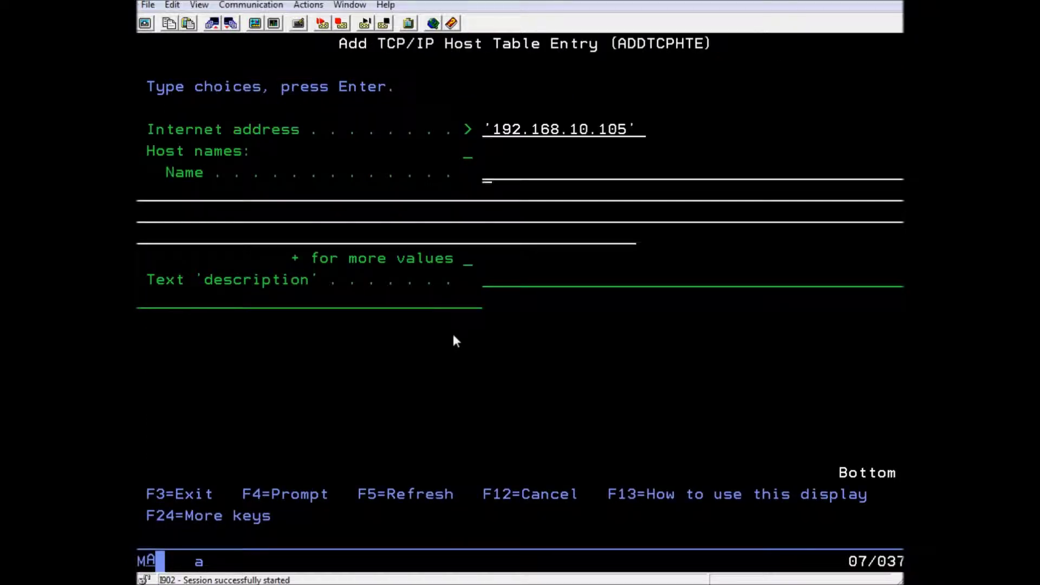
type("exchange")
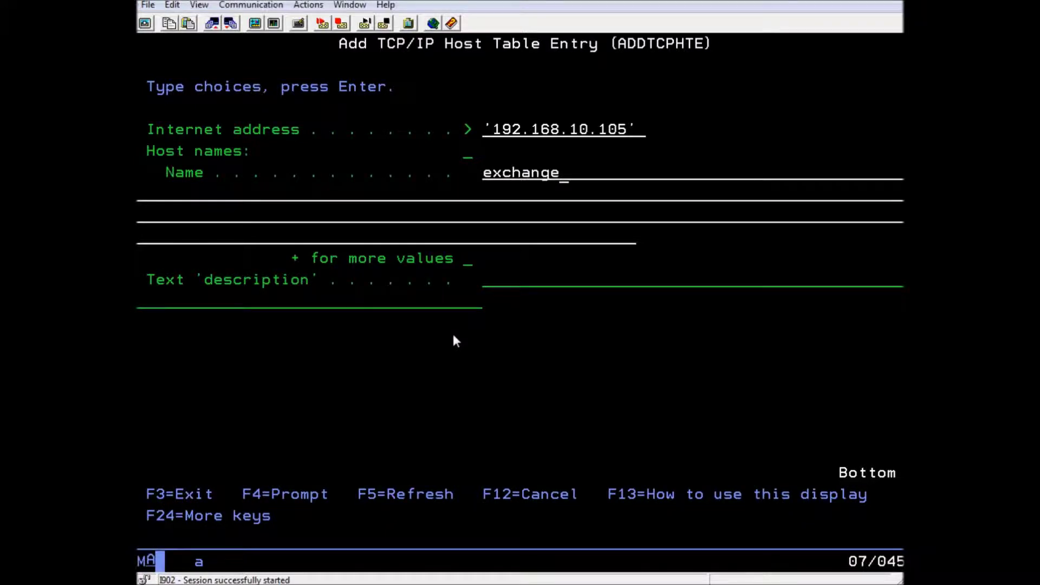
key("Return")
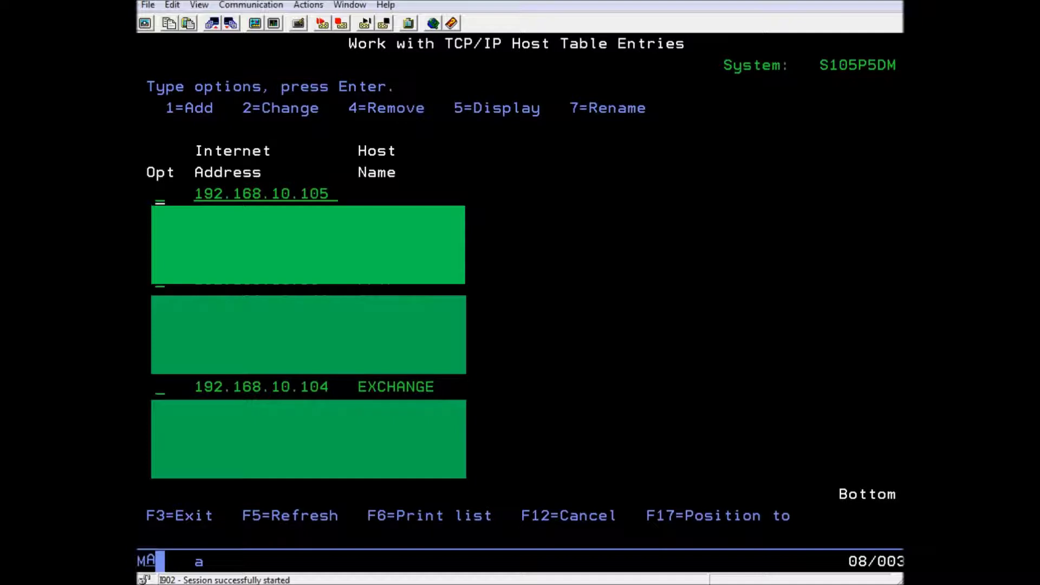
key("F3")
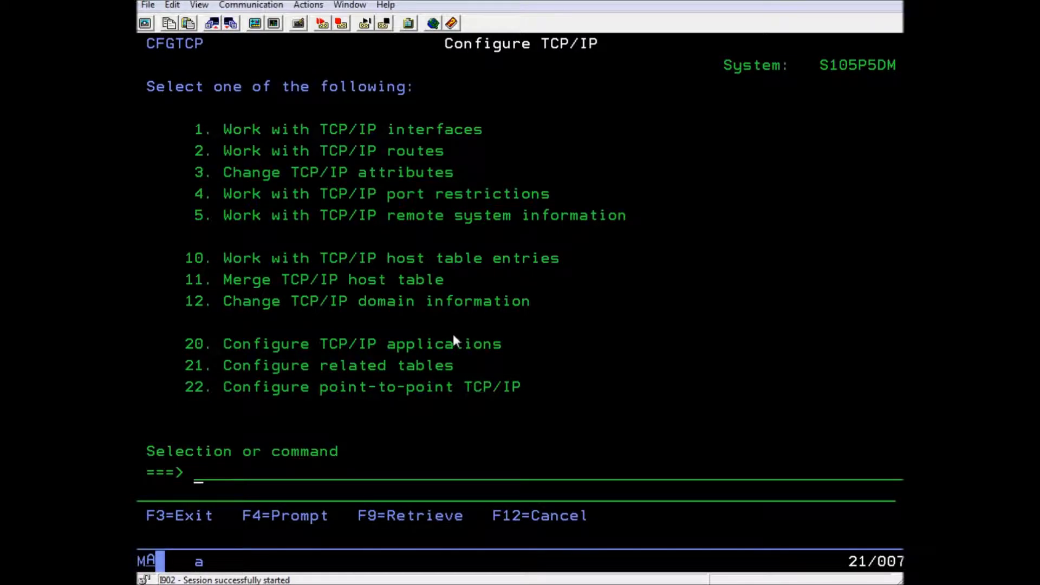
type("2")
key("Return")
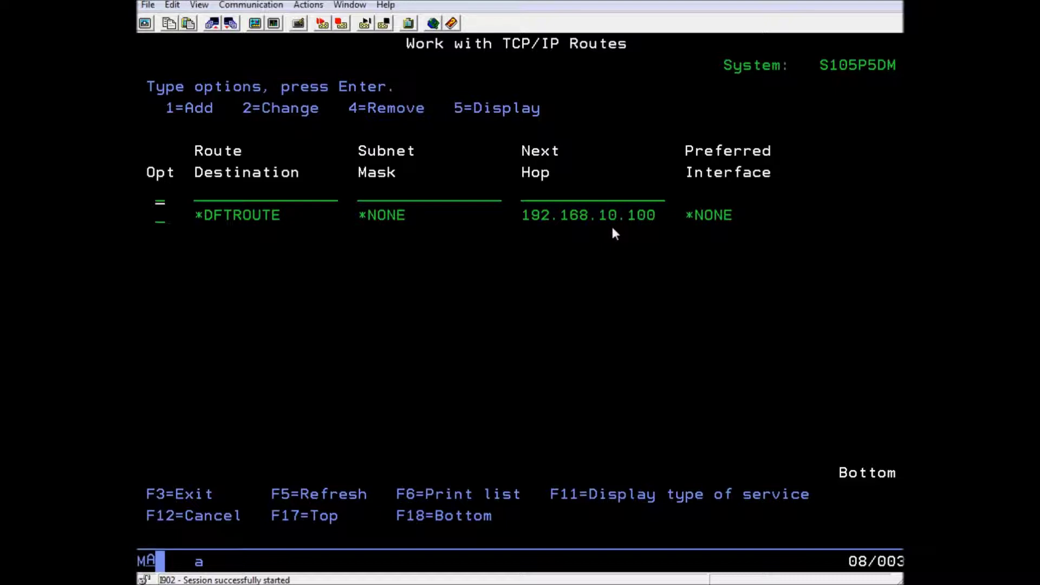
key("F12")
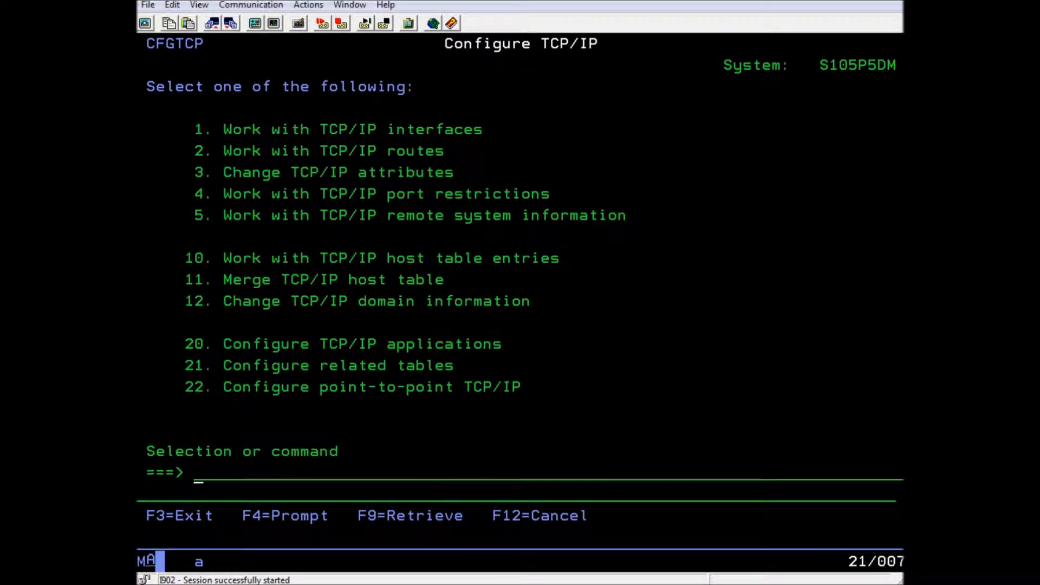
Ping yahoo.com, the bogus host blahblahblah, and google.com from the IBM i command line
type("ping yah")
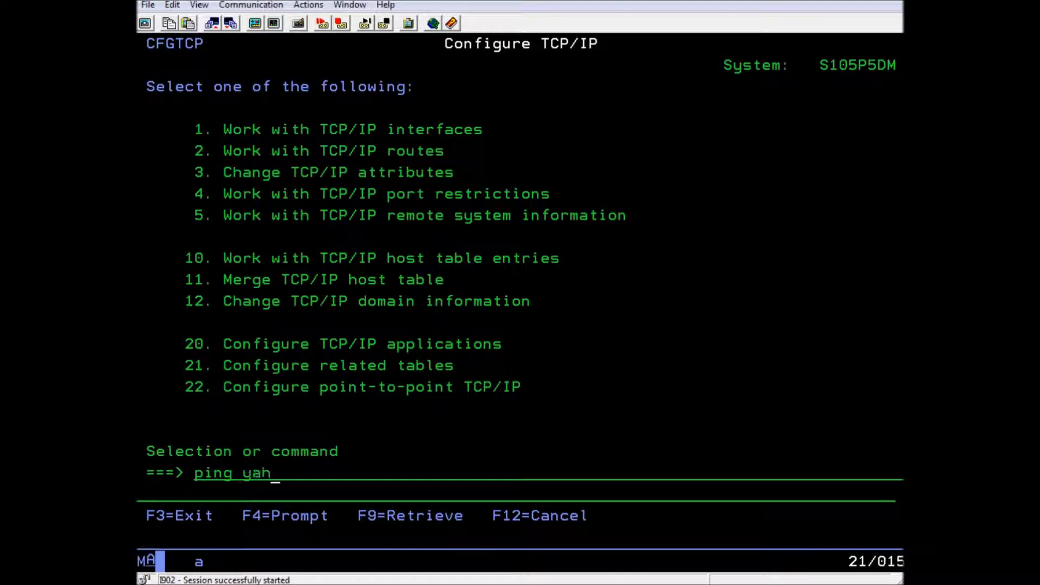
type("oo.com")
key("Return")
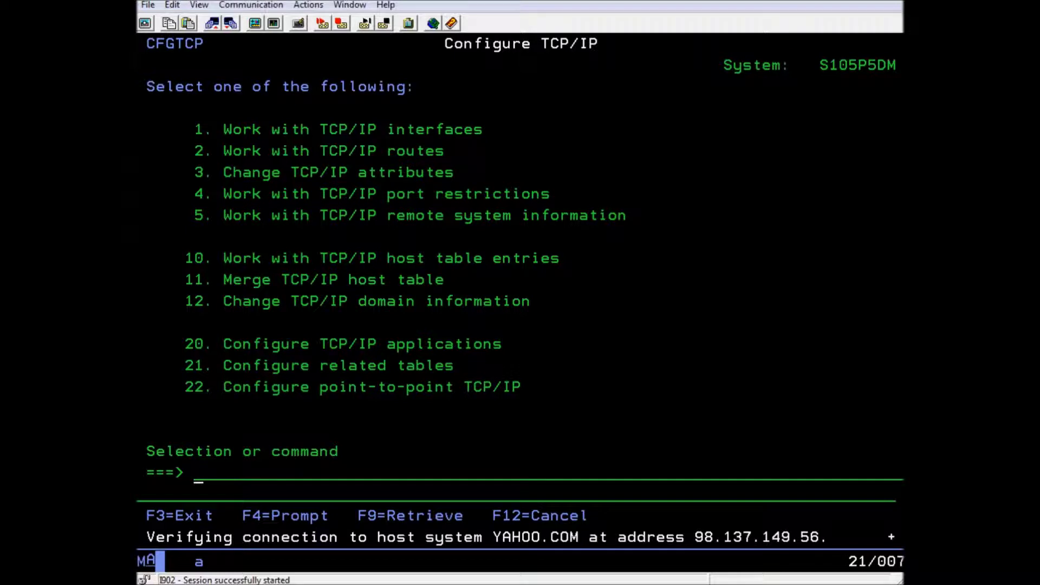
type("ping blahblahblah")
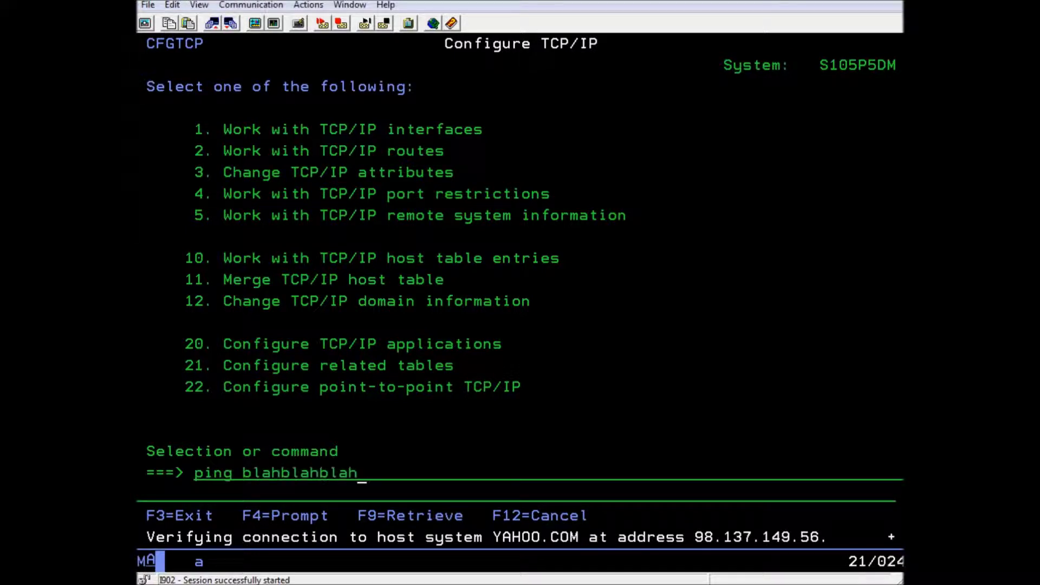
key("Return")
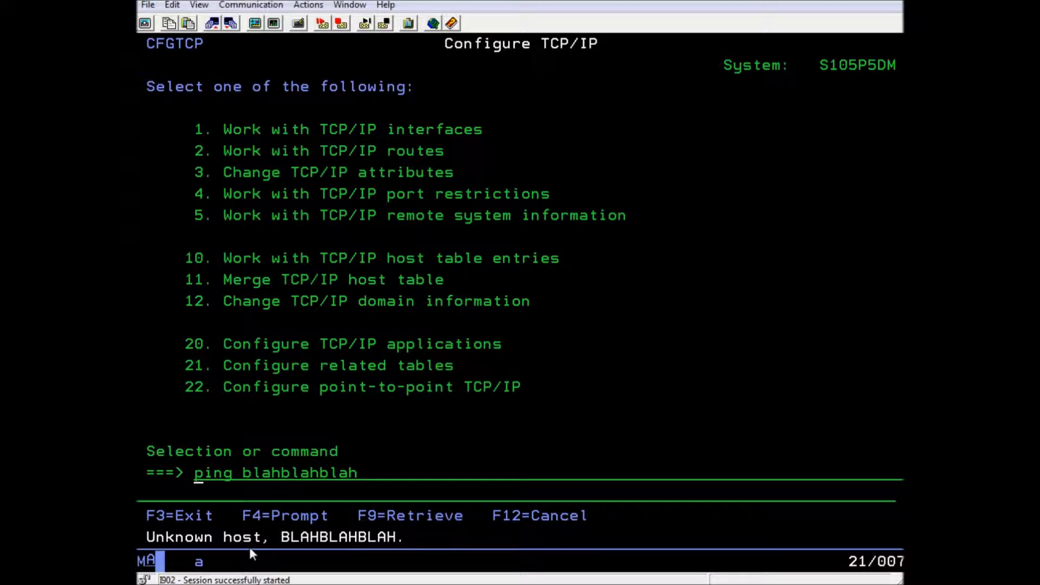
type("ping google.com")
key("Delete")
key("Delete")
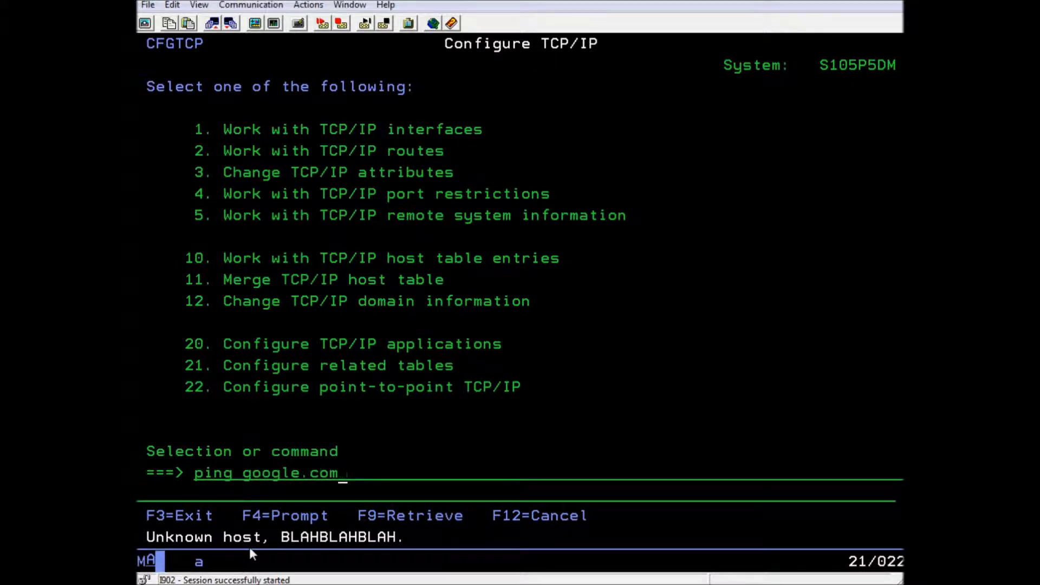
key("Return")
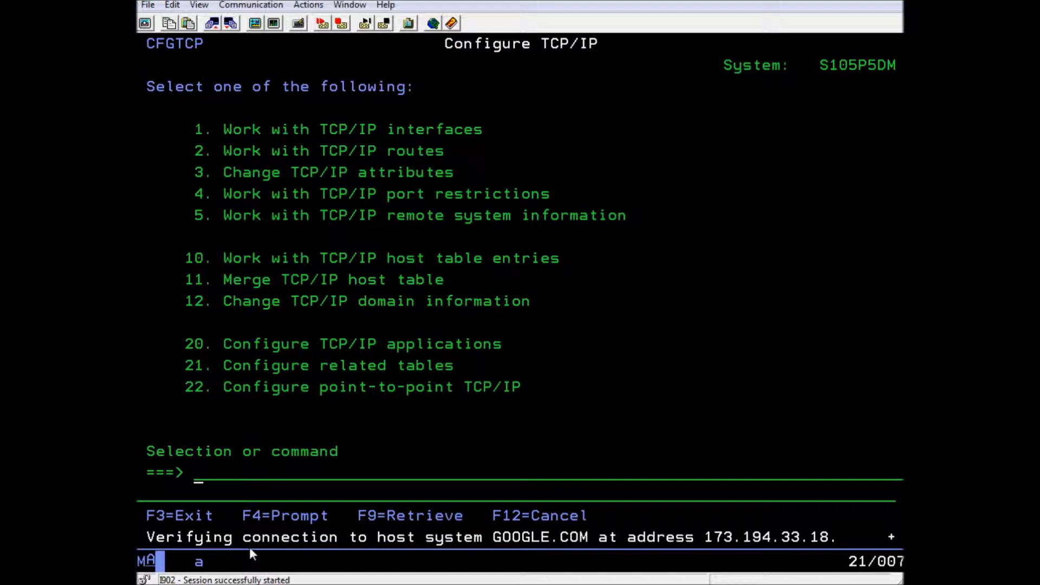
Prompt the PING command with F4 to get the Verify TCP/IP Connection screen
type("ping")
key("F4")
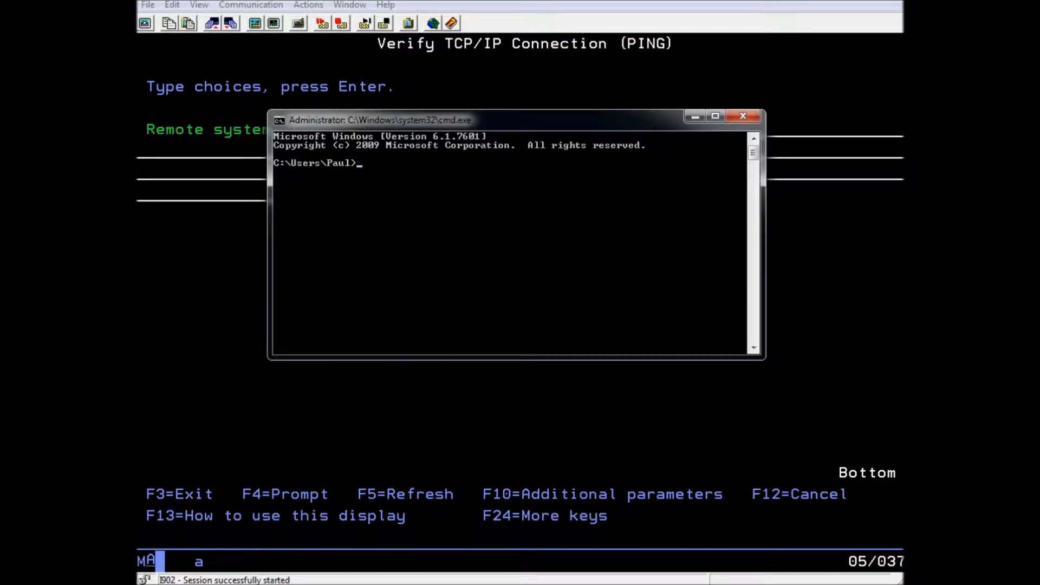
Ping yahoo.com from Windows Command Prompt to find its address, 98.139.180.149
type("ping yahoo.com")
key("Return")
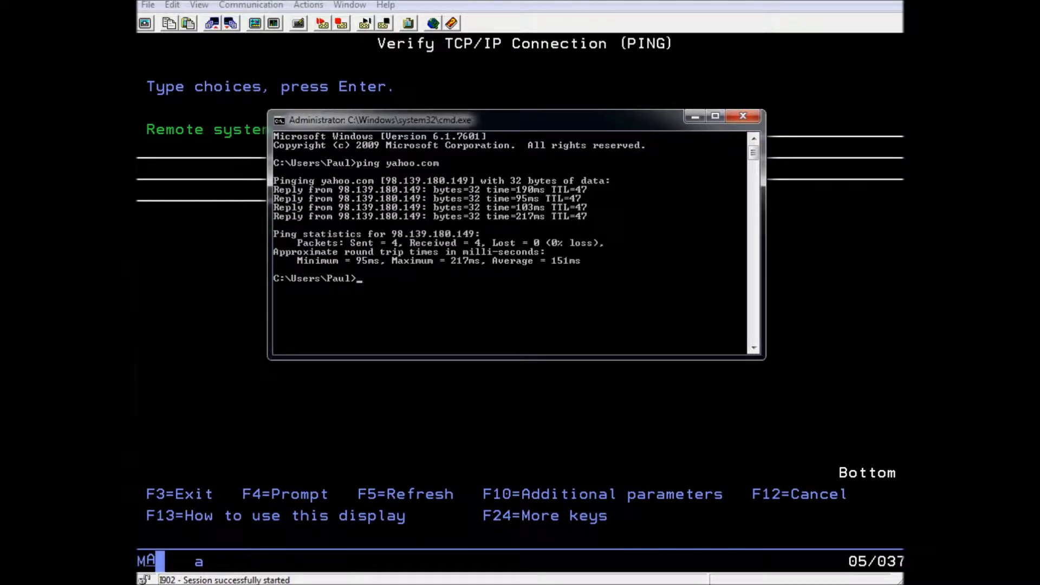
left_click(160, 262)
Ping remote system 98.139.180.149 directly, then exit to the KeyesMail Menu
type("98.139.180.149")
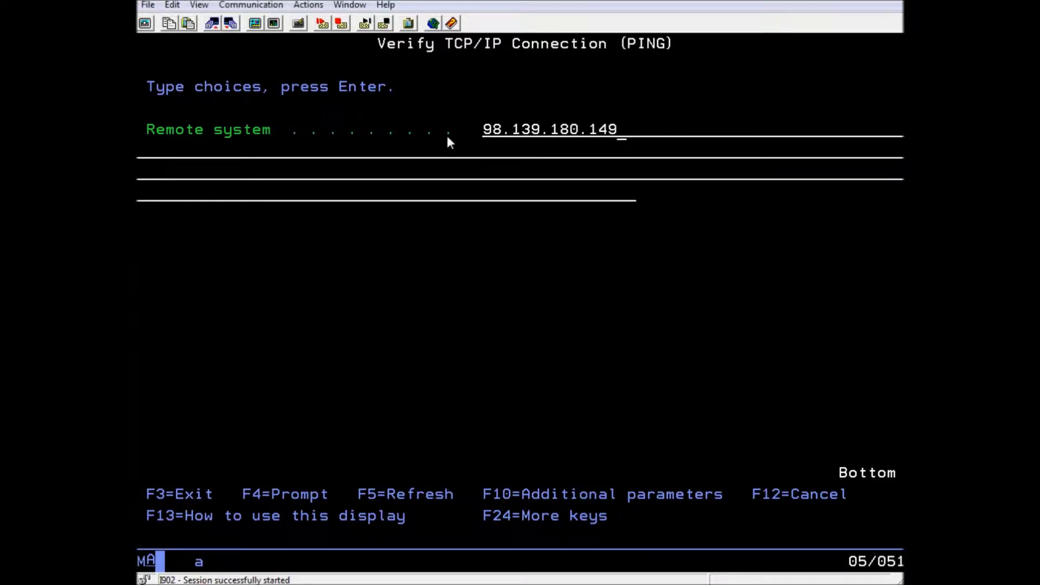
key("Return")
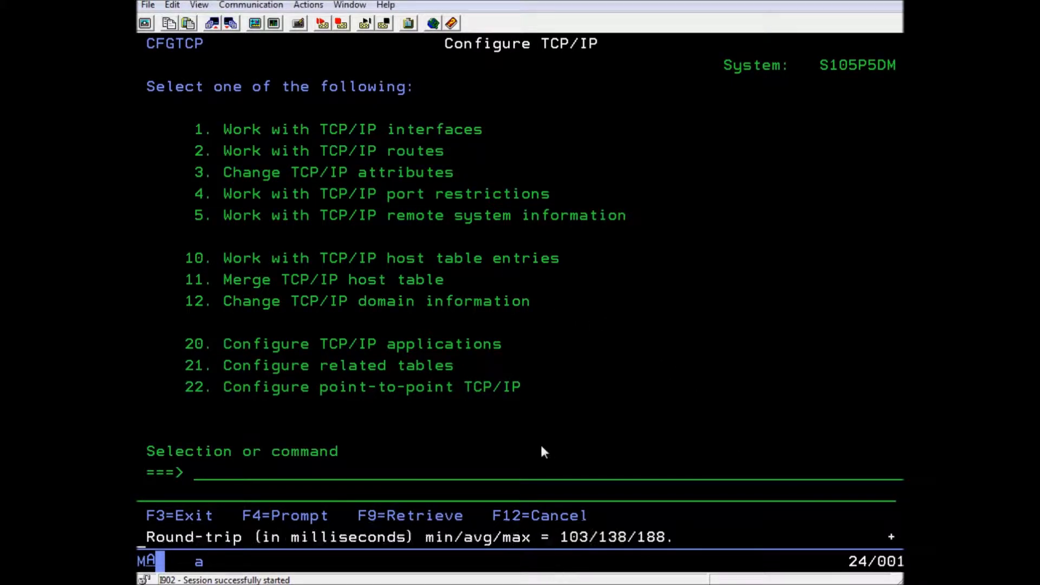
key("F3")
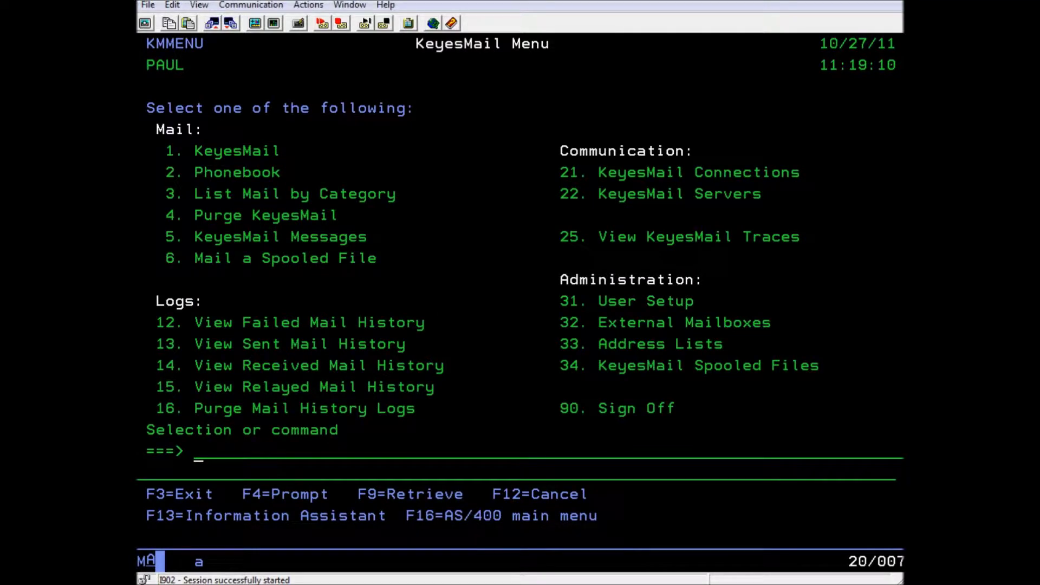
List KeyesMail connections with option 21 and open connection 3 (Exchange Server) with option 2
type("21")
key("Return")
left_click(159, 351)
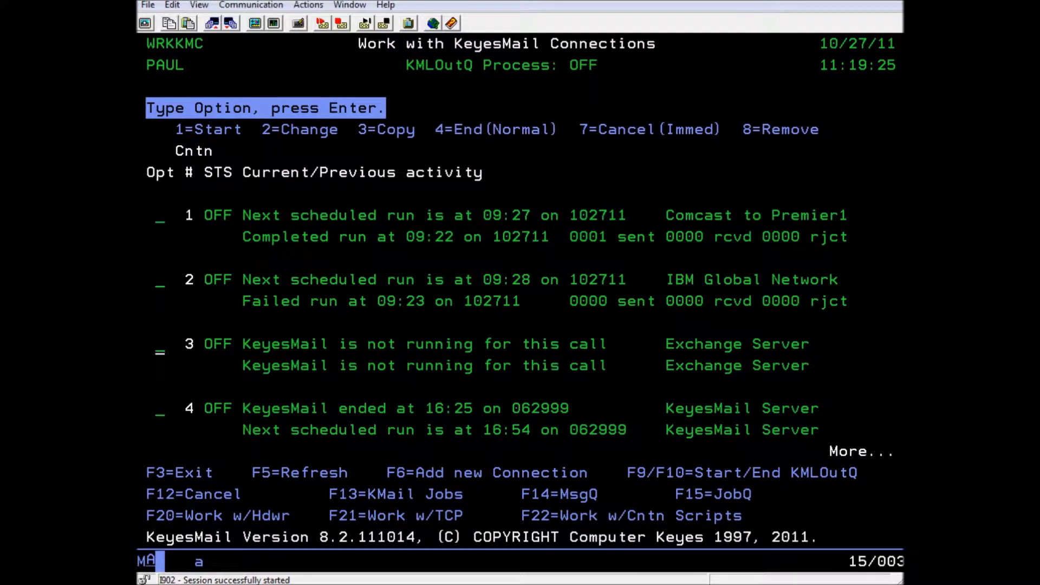
type("2")
key("Return")
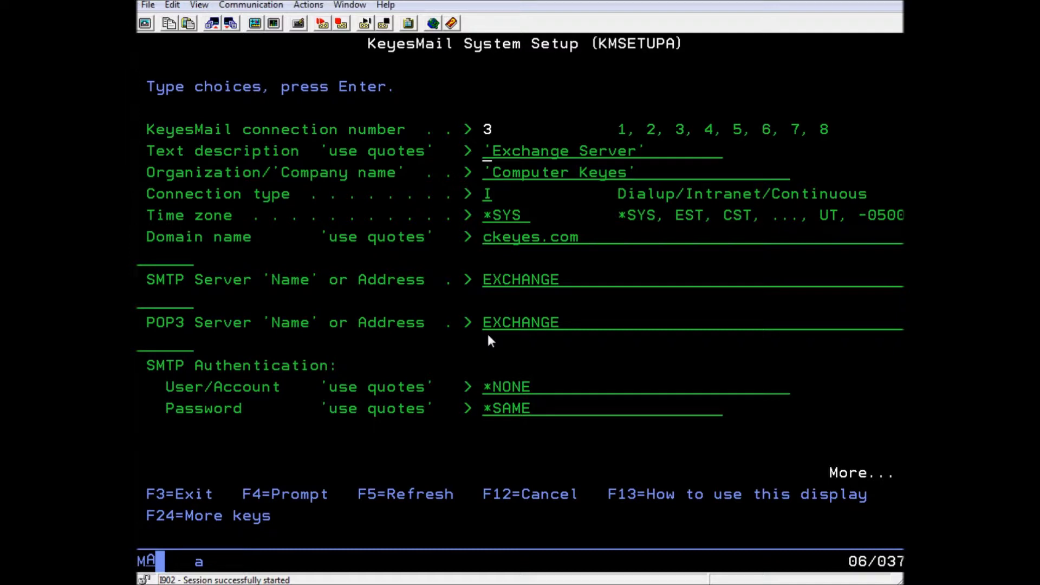
Accept the KeyesMail System Setup for connection 3 and exit the connections list
key("Return")
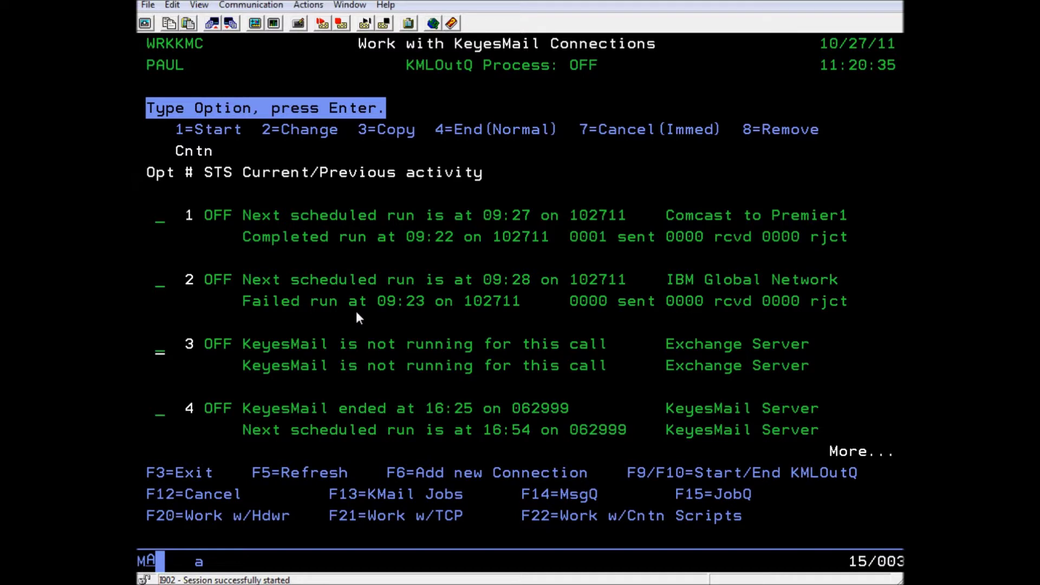
key("F3")
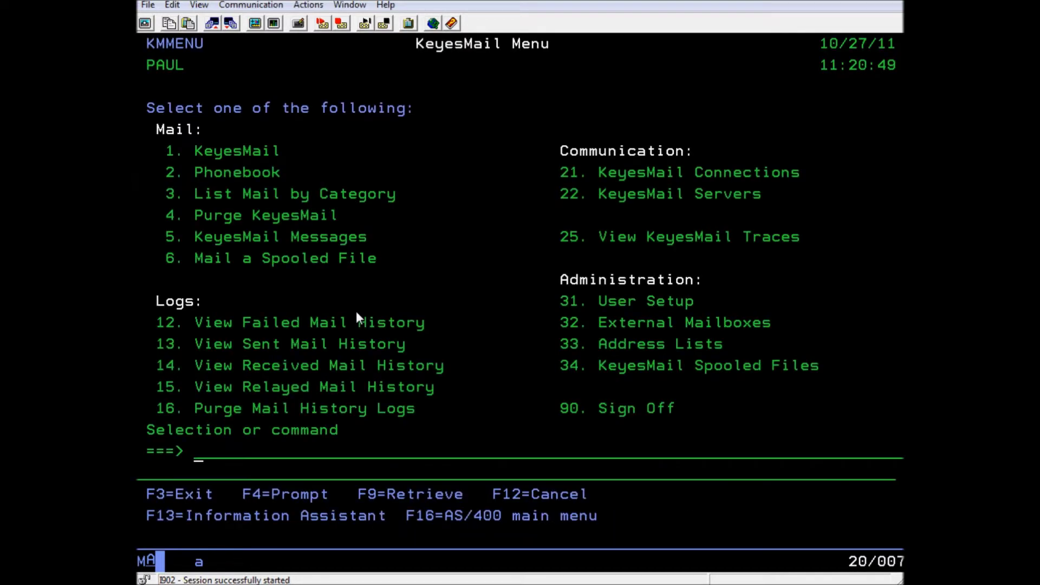
Choose menu option 5 to display messages in queue KMAIL, library KM08
type("5")
key("Return")
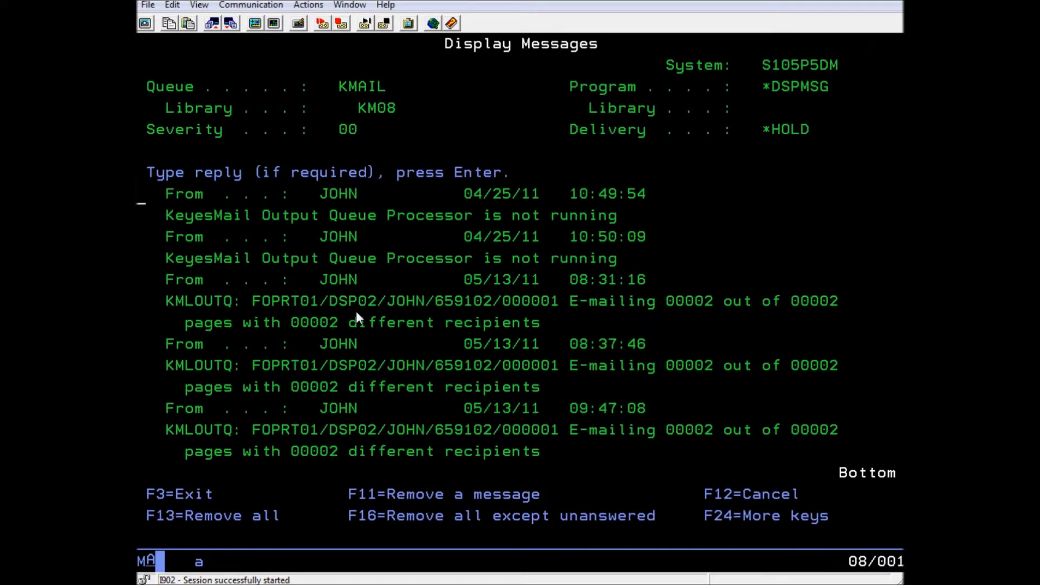